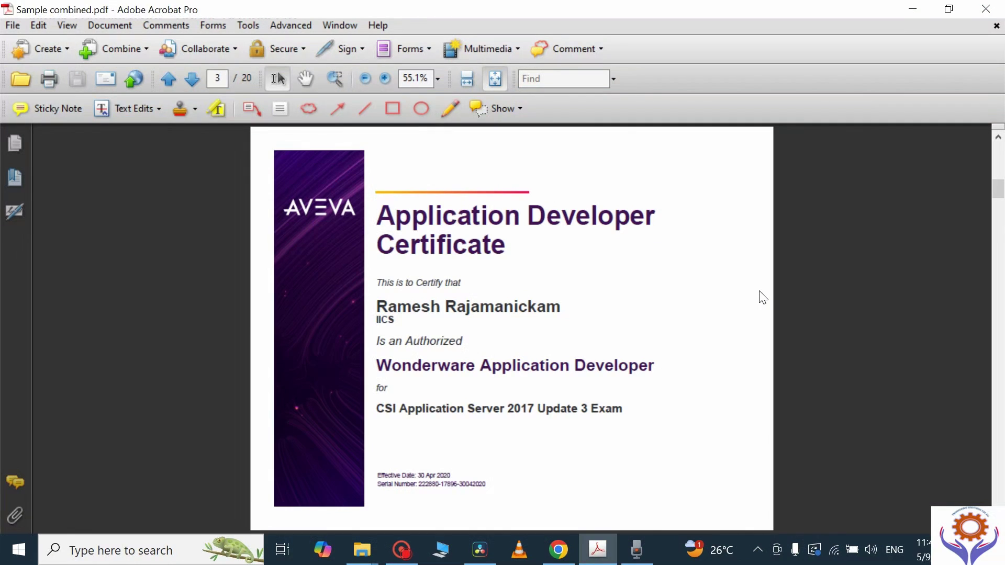
scroll(761, 297, "down", 1)
scroll(762, 297, "down", 1)
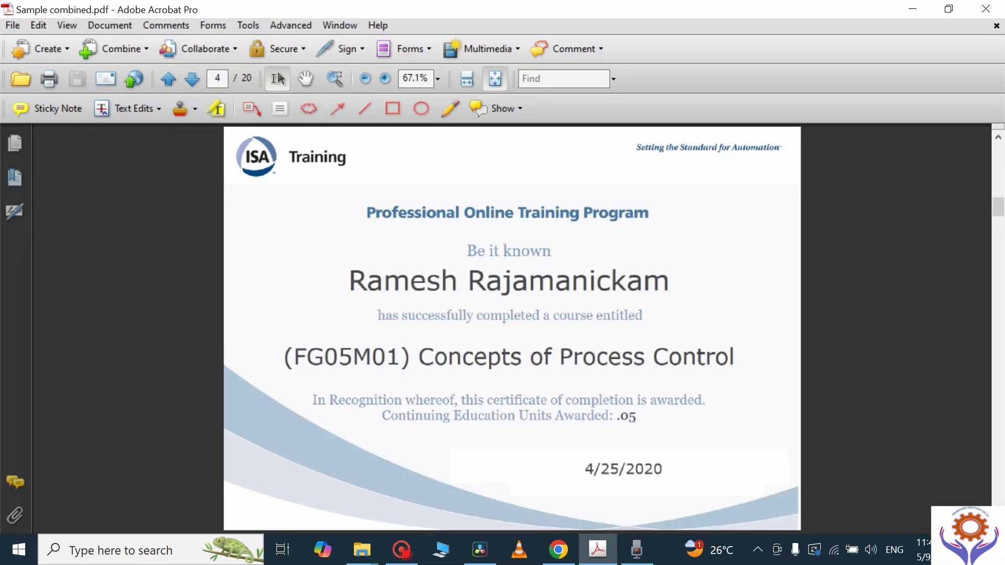
scroll(760, 291, "down", 1)
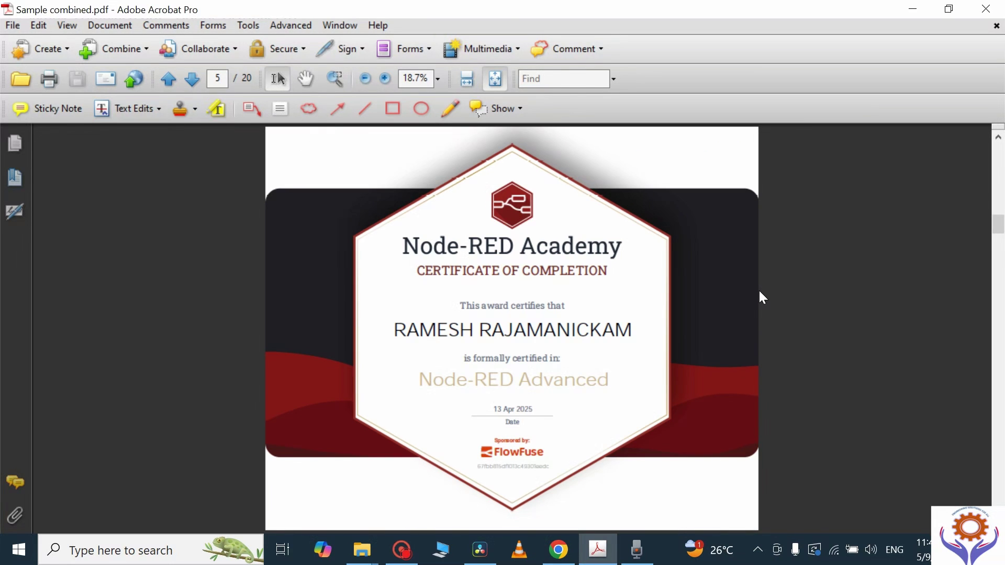
scroll(758, 289, "down", 1)
scroll(761, 297, "down", 1)
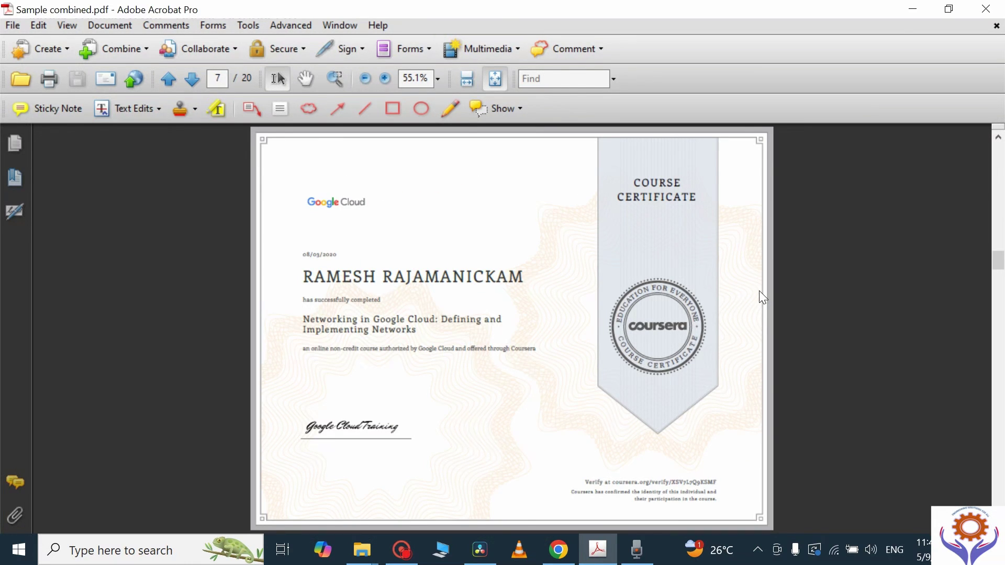
scroll(762, 297, "down", 1)
scroll(762, 298, "down", 1)
scroll(760, 292, "down", 1)
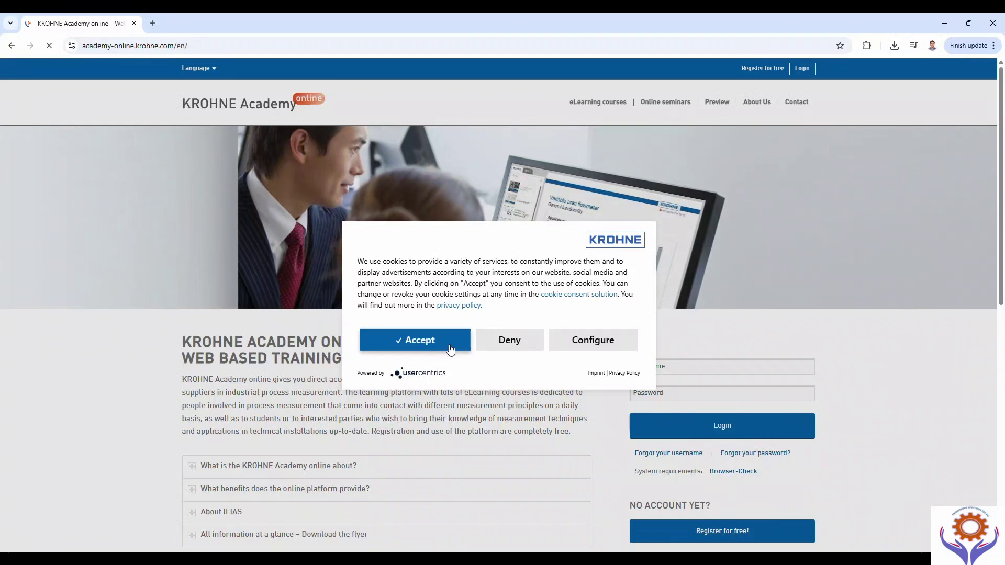
Step: Accept the cookie settings on the KROHNE Academy home page
left_click(431, 345)
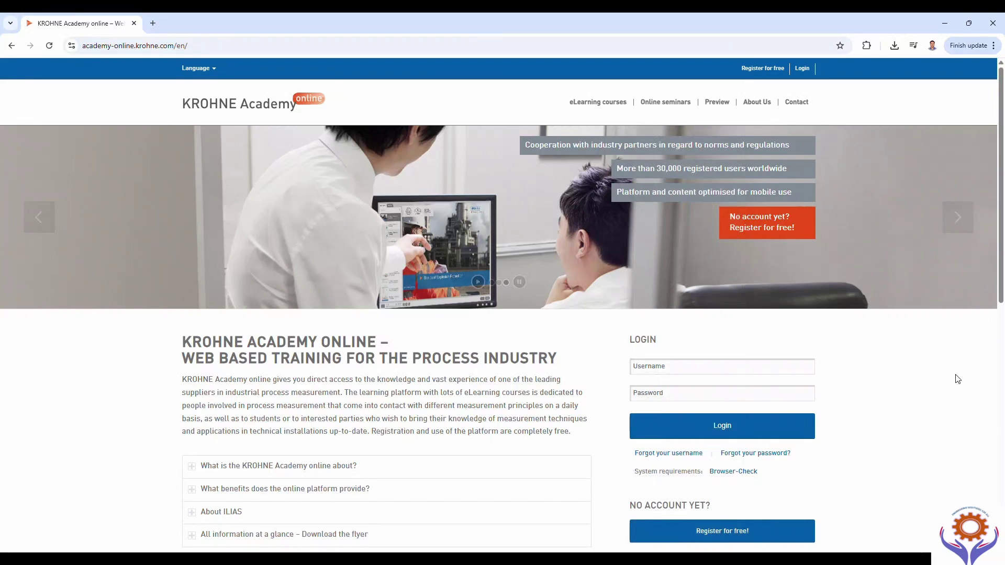
Step: Open the free account registration form and enter a username and password
left_click(756, 68)
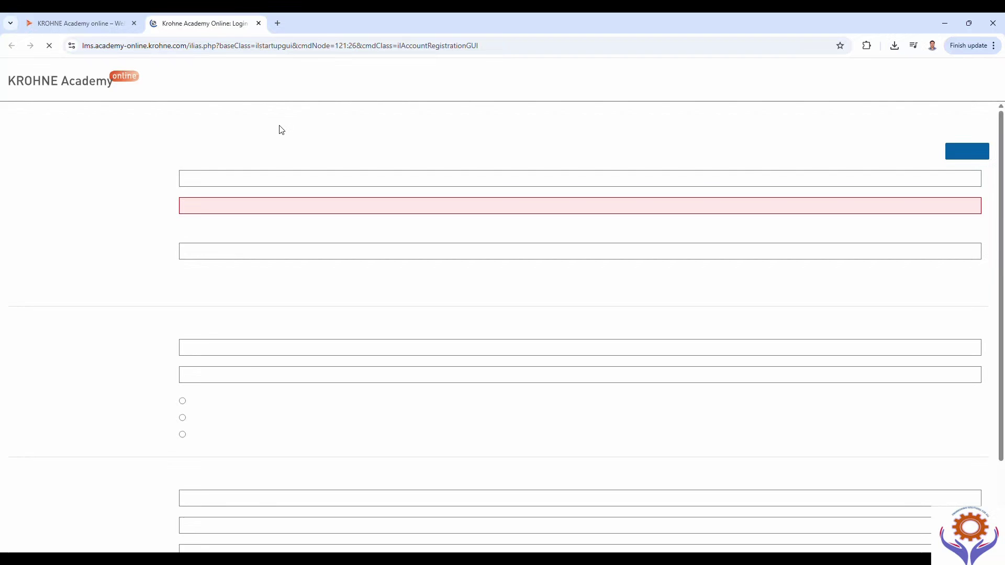
left_click(221, 173)
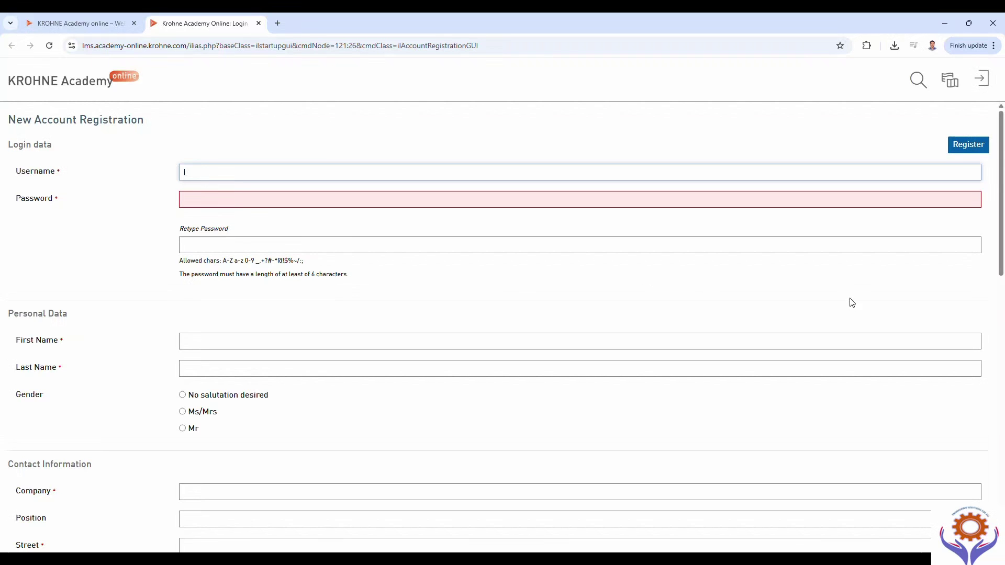
mouse_move(1002, 153)
left_mouse_down()
mouse_move(1002, 283)
mouse_move(1002, 137)
left_mouse_up()
left_click(207, 176)
left_click(208, 198)
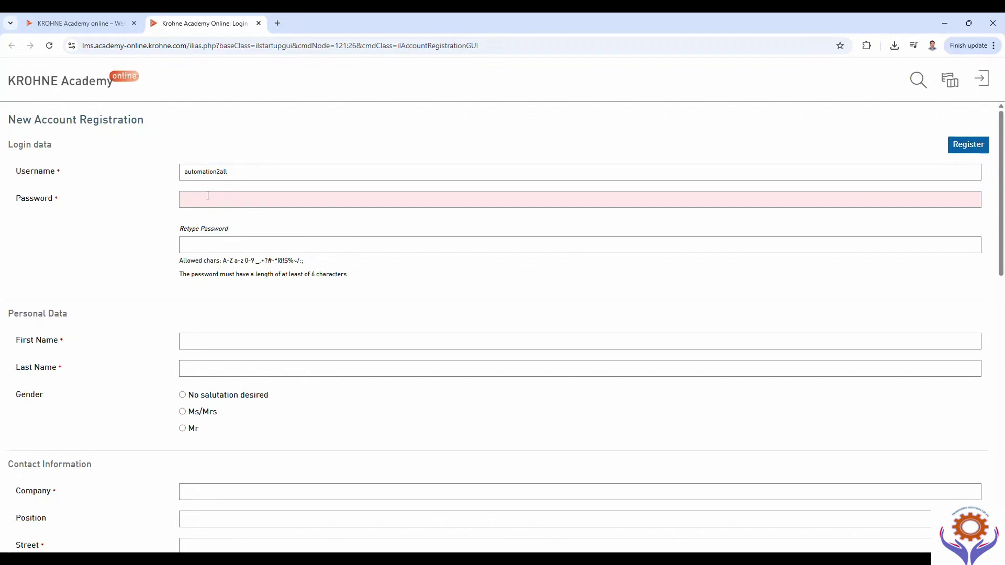
type("a")
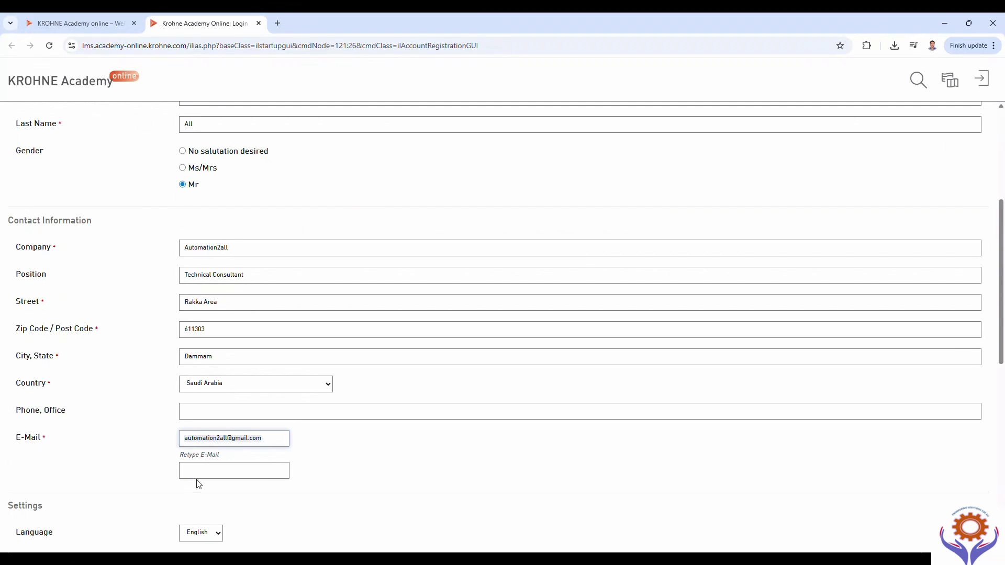
Step: Confirm the e-mail address and submit the new account registration
left_click(234, 470)
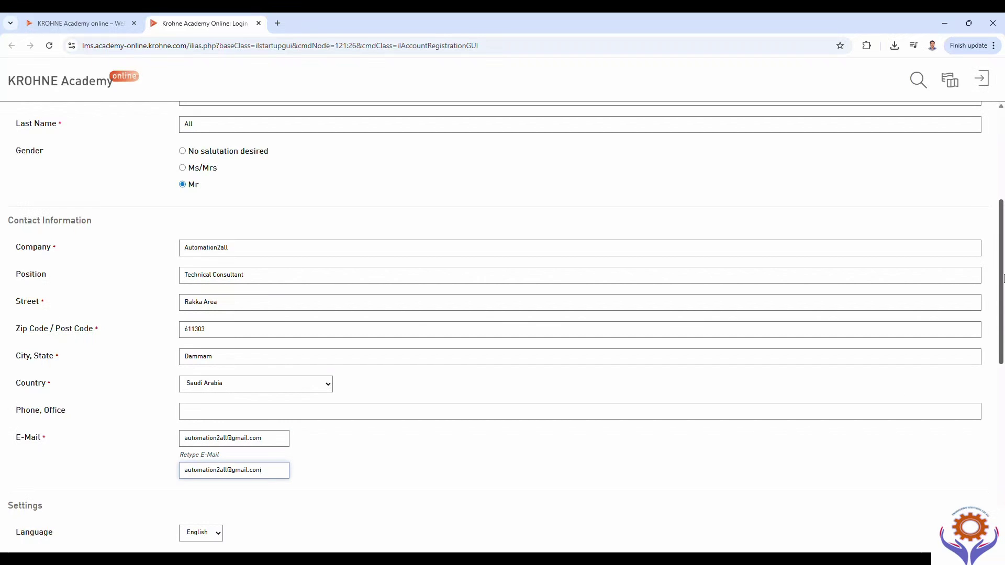
left_click_drag(1000, 283, 995, 427)
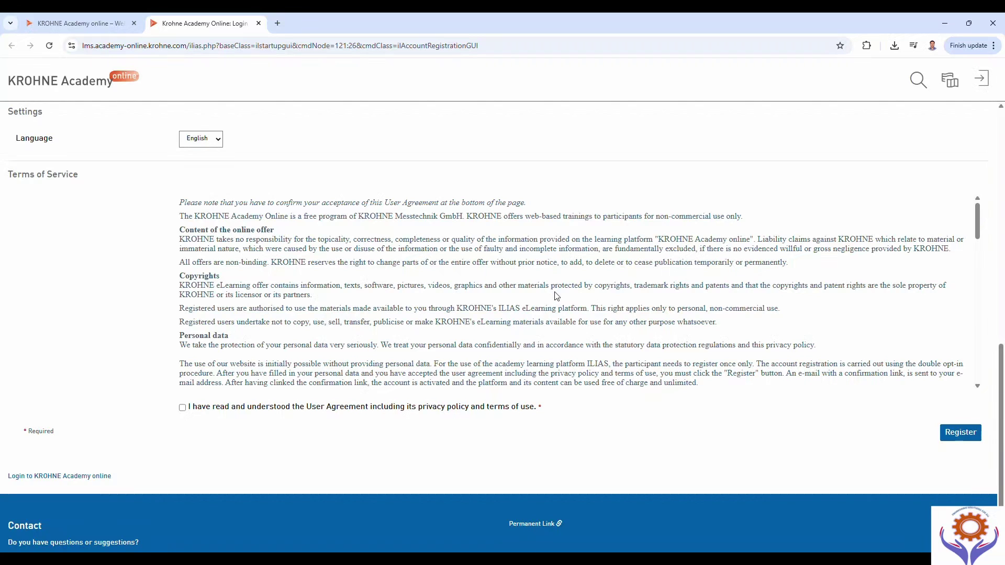
left_click(953, 435)
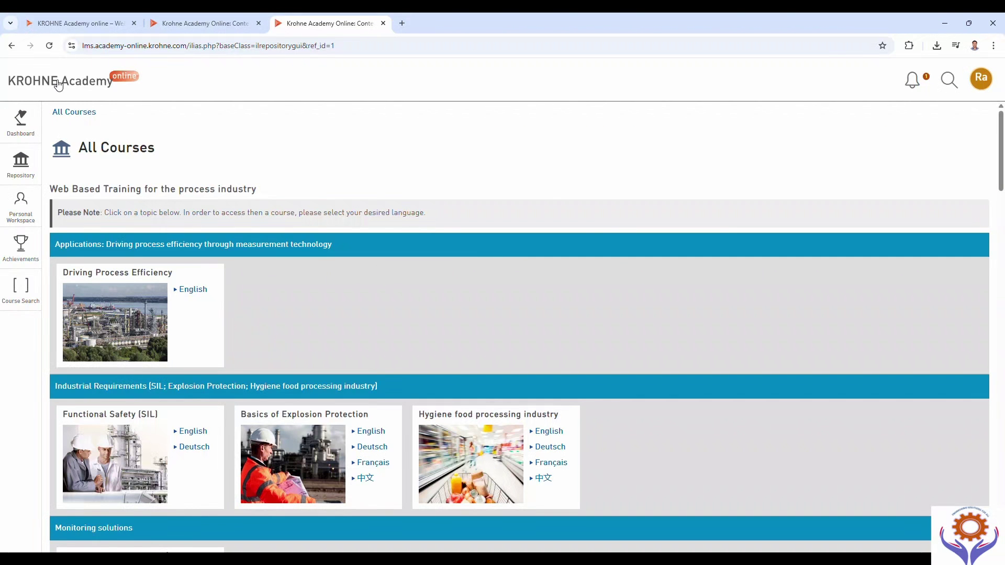
Step: Go from the personal dashboard to the All Courses list
left_click(20, 126)
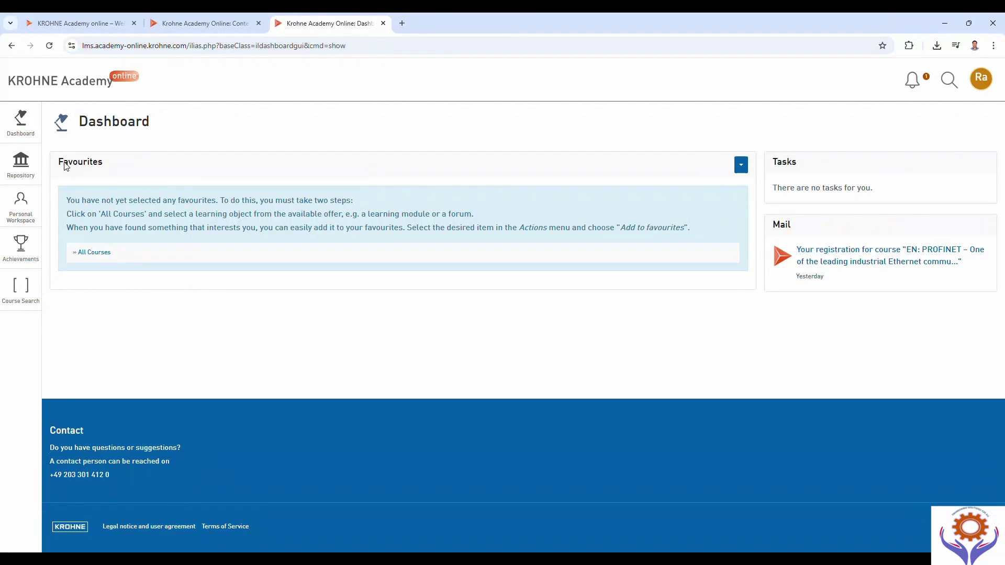
left_click(70, 84)
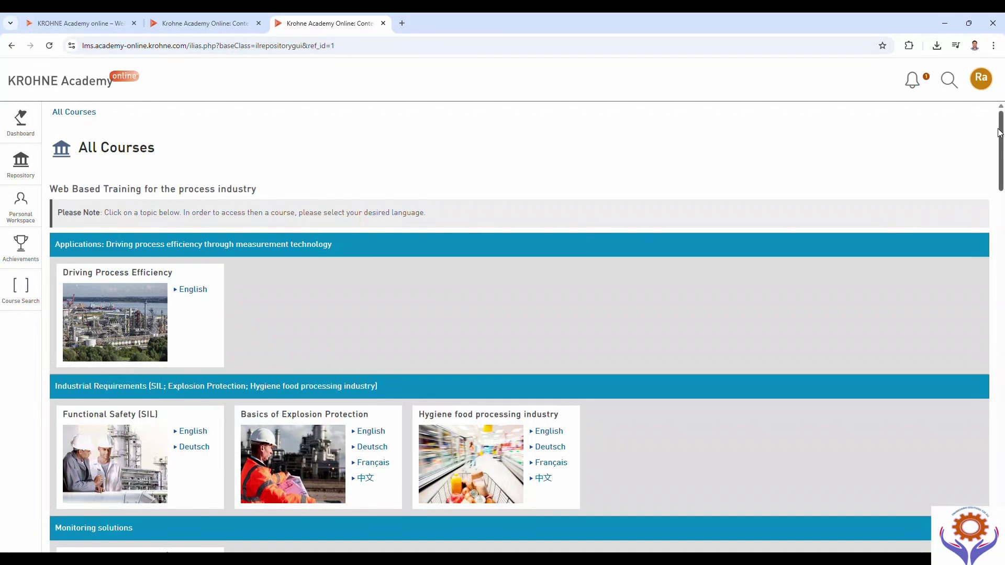
left_click_drag(1001, 129, 1001, 157)
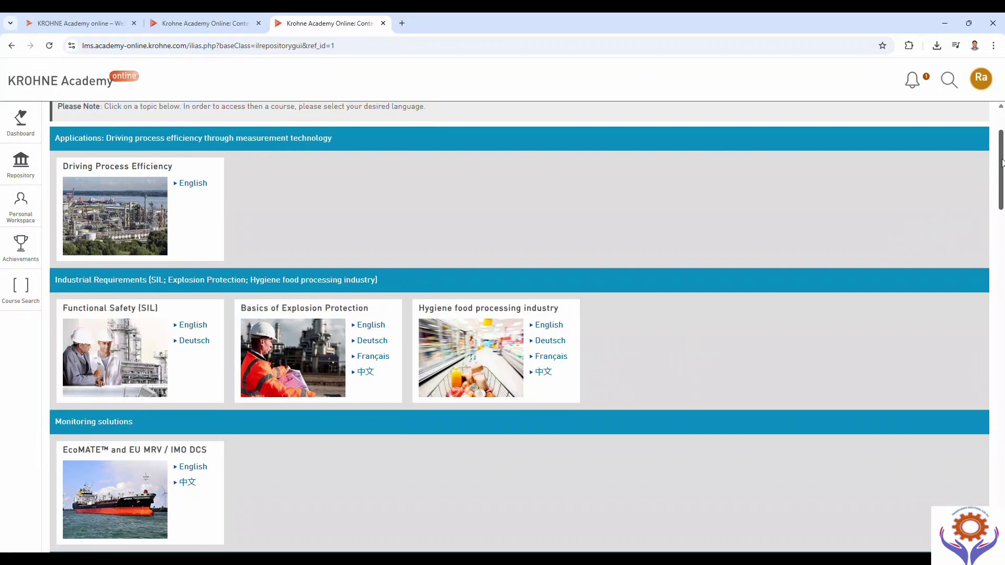
left_click_drag(1001, 169, 1001, 236)
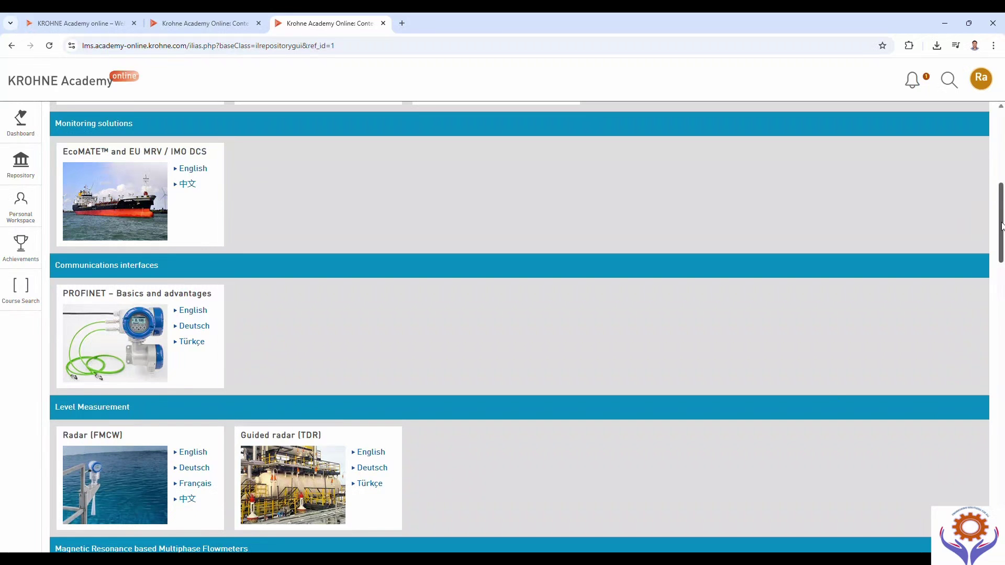
left_click_drag(1001, 228, 1001, 302)
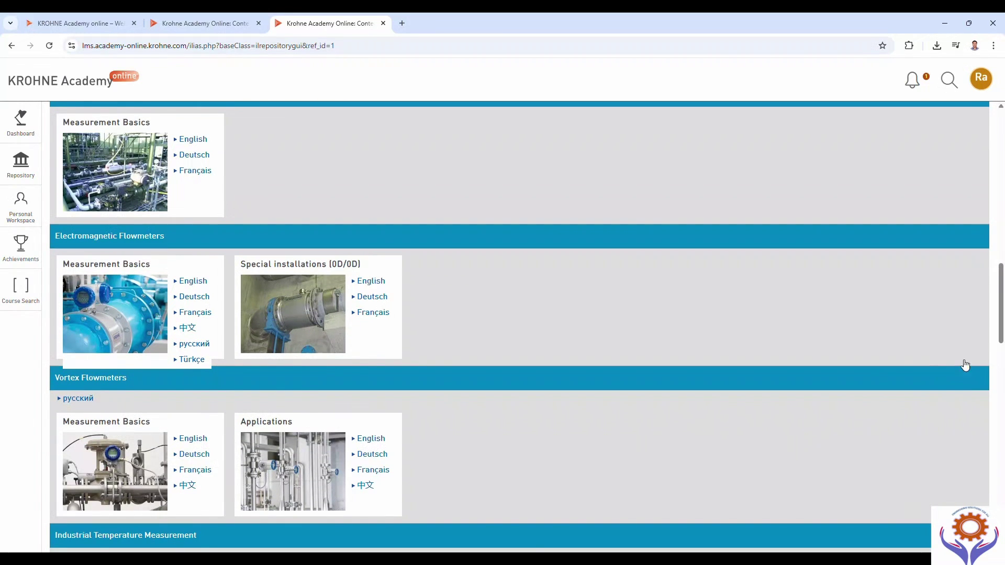
mouse_move(1001, 307)
left_mouse_down()
mouse_move(997, 496)
mouse_move(1001, 267)
mouse_move(1001, 483)
left_mouse_up()
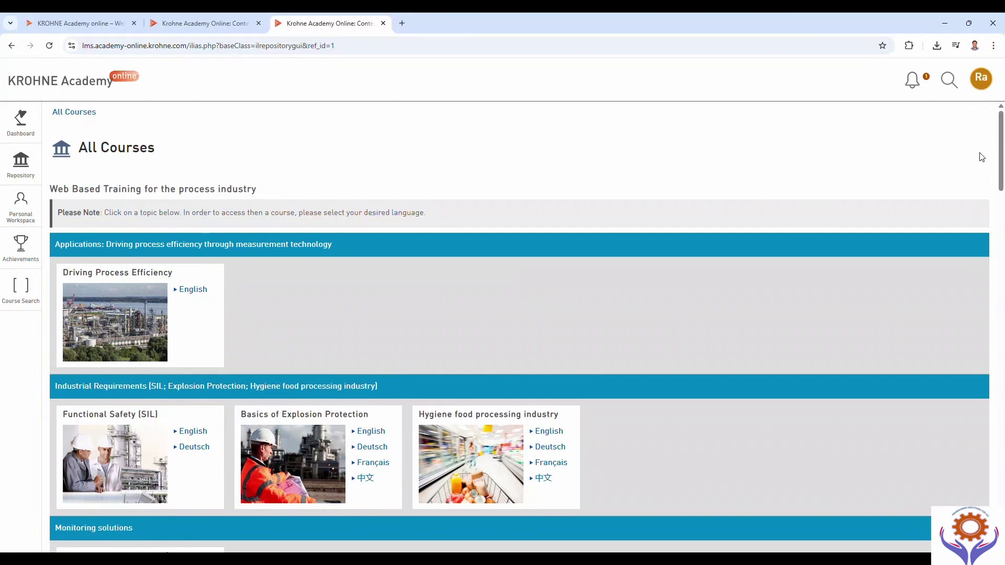
mouse_move(1001, 130)
left_mouse_down()
mouse_move(1001, 503)
mouse_move(1001, 235)
left_mouse_up()
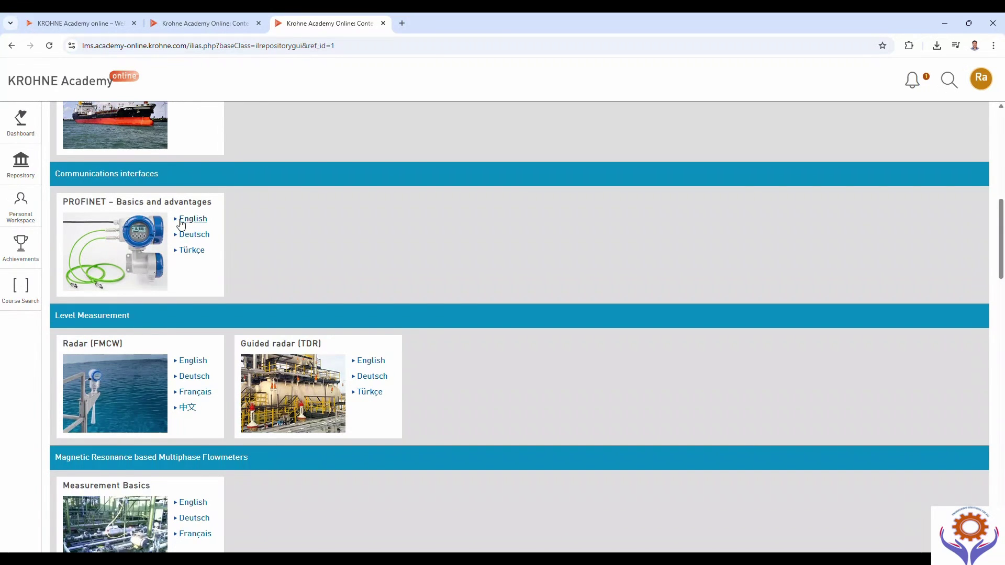
Step: Open the English PROFINET course, check its Info and Members pages, then return to Content
left_click(192, 218)
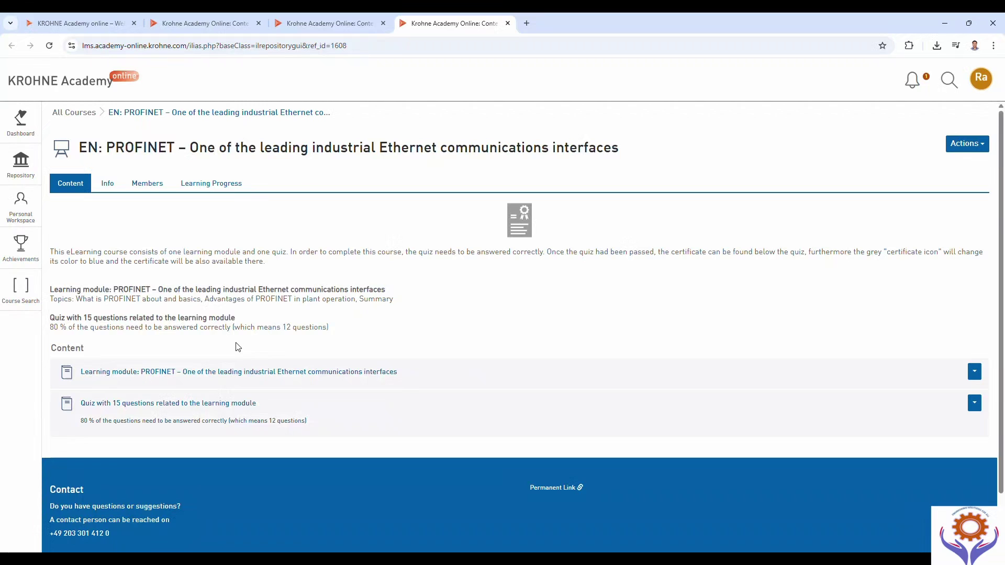
left_click(108, 186)
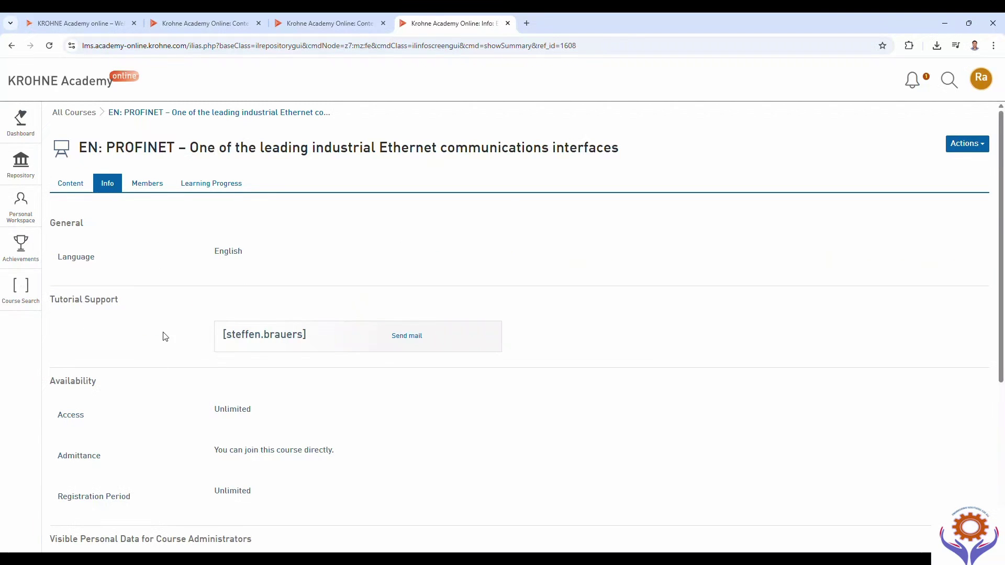
left_click(146, 183)
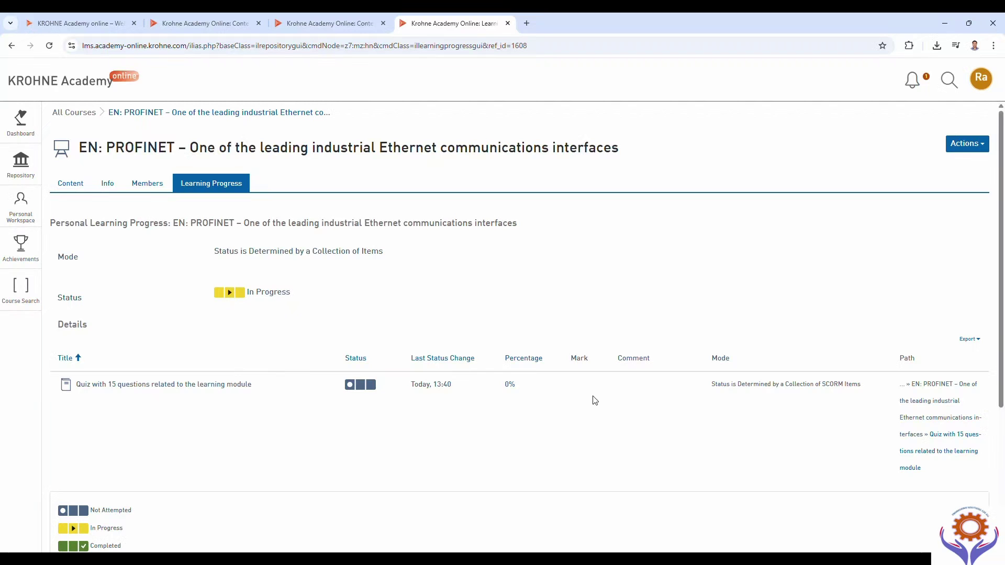
left_click(70, 183)
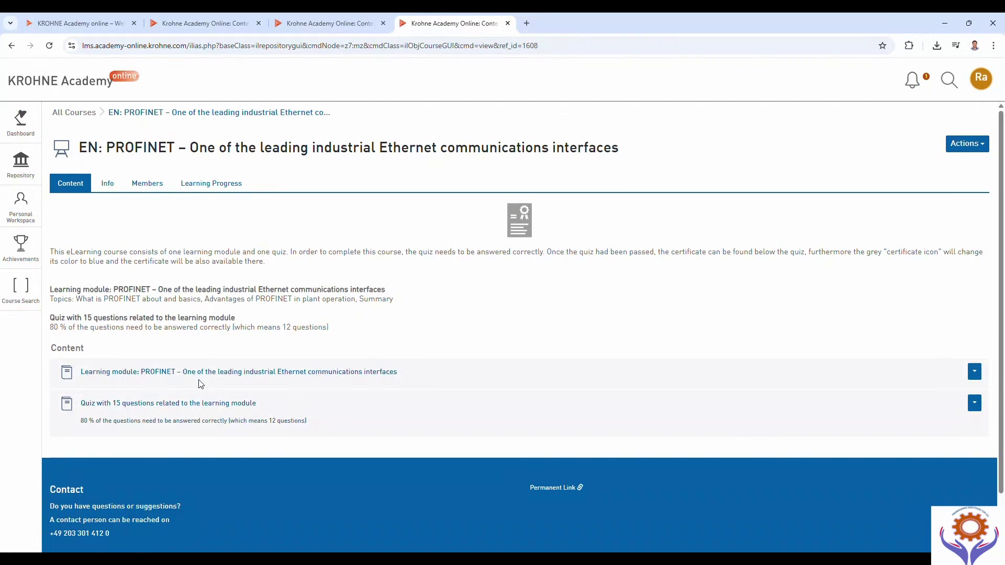
left_click(199, 373)
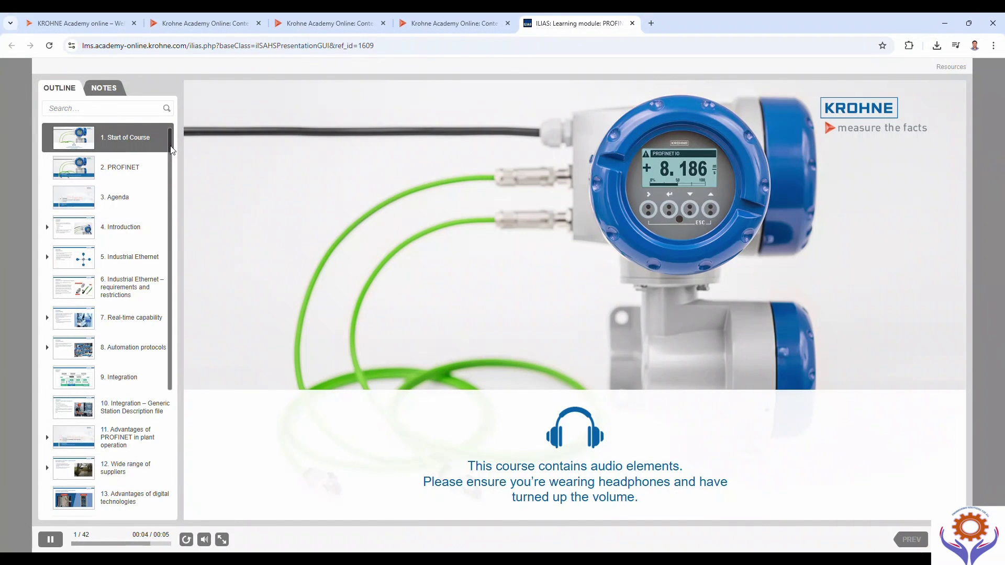
scroll(173, 235, "down", 5)
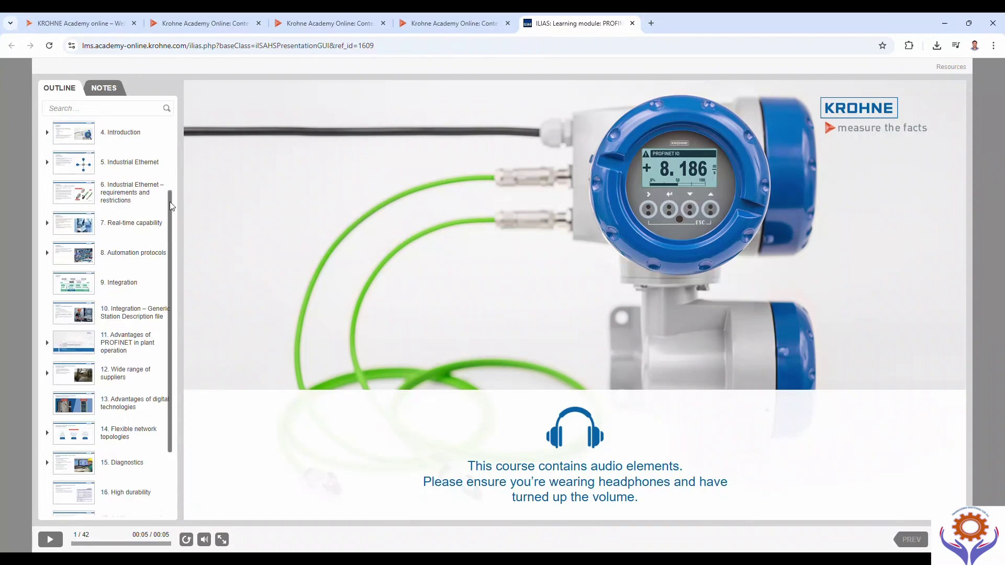
left_click_drag(174, 317, 176, 137)
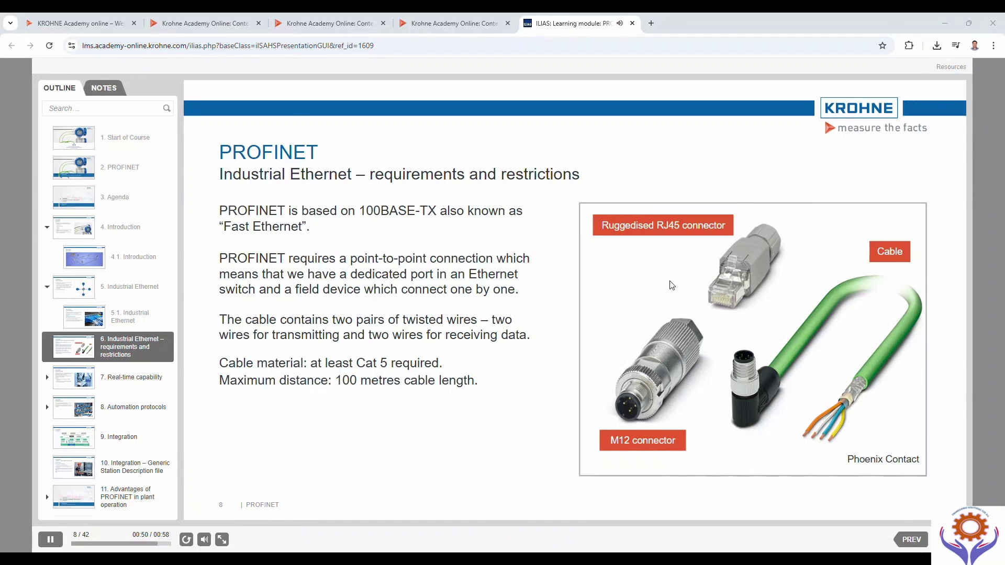
key("ctrl+w")
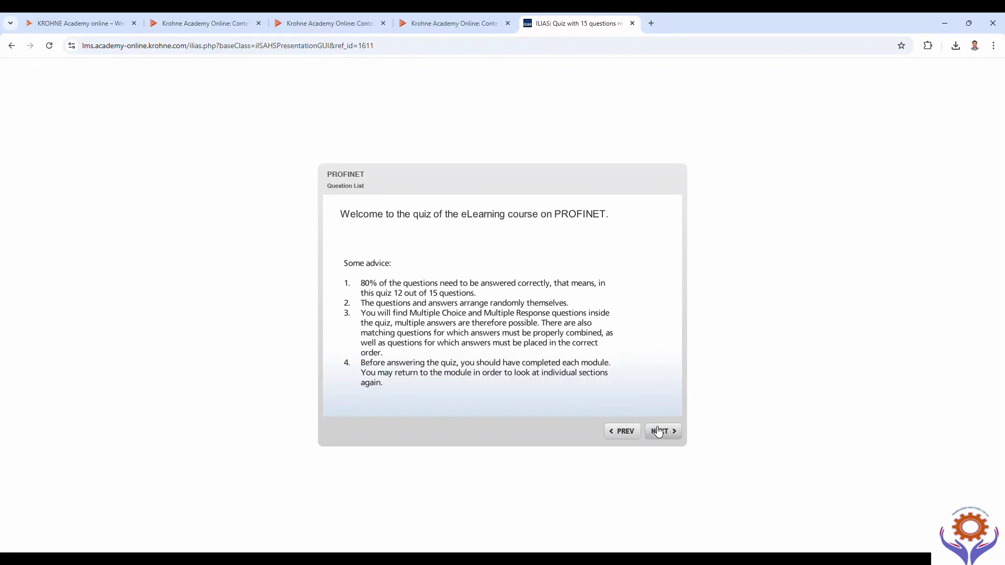
Step: Move past the quiz welcome page and finish the PROFINET quiz at 100%
left_click(659, 431)
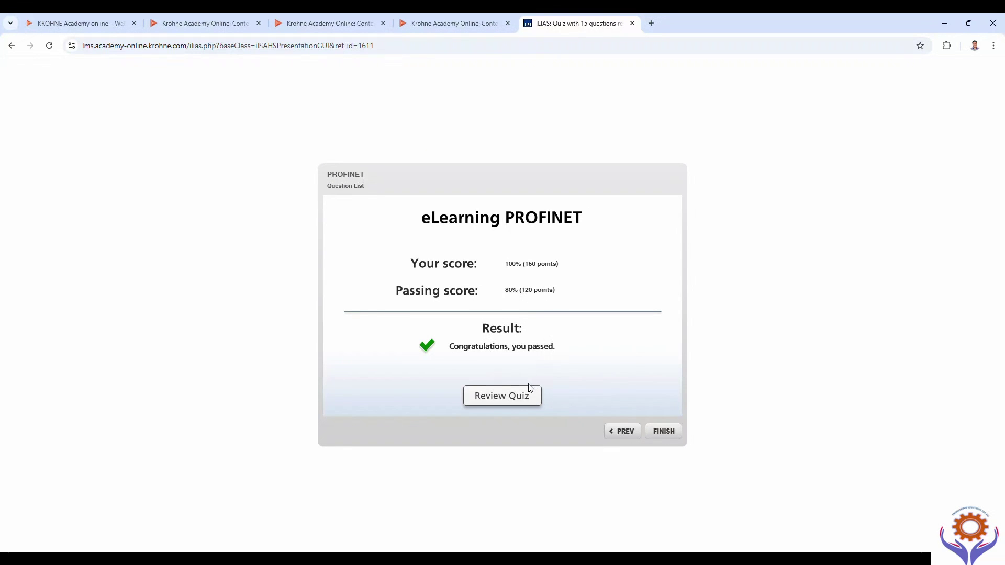
left_click(664, 431)
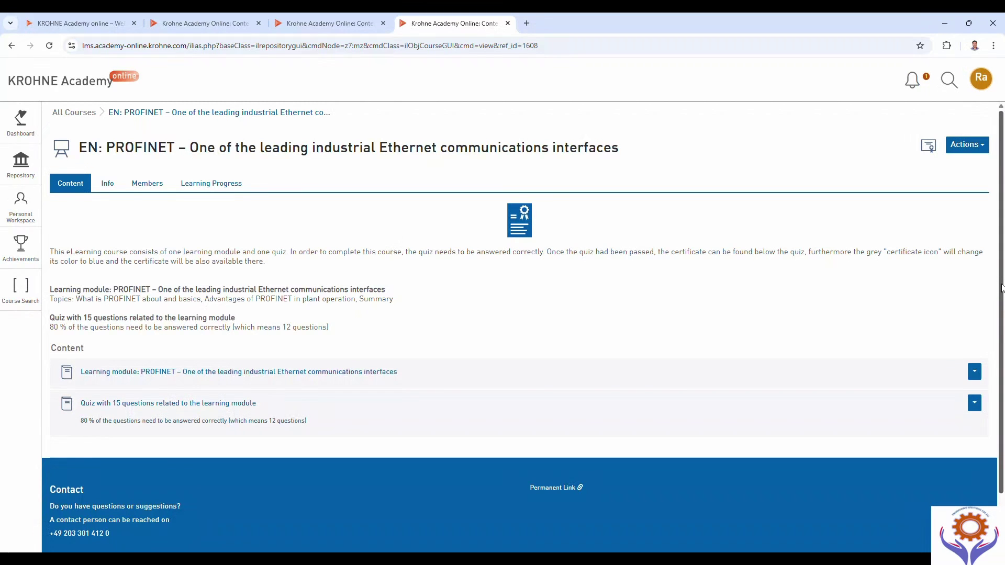
scroll(1000, 315, "down", 2)
scroll(785, 315, "up", 2)
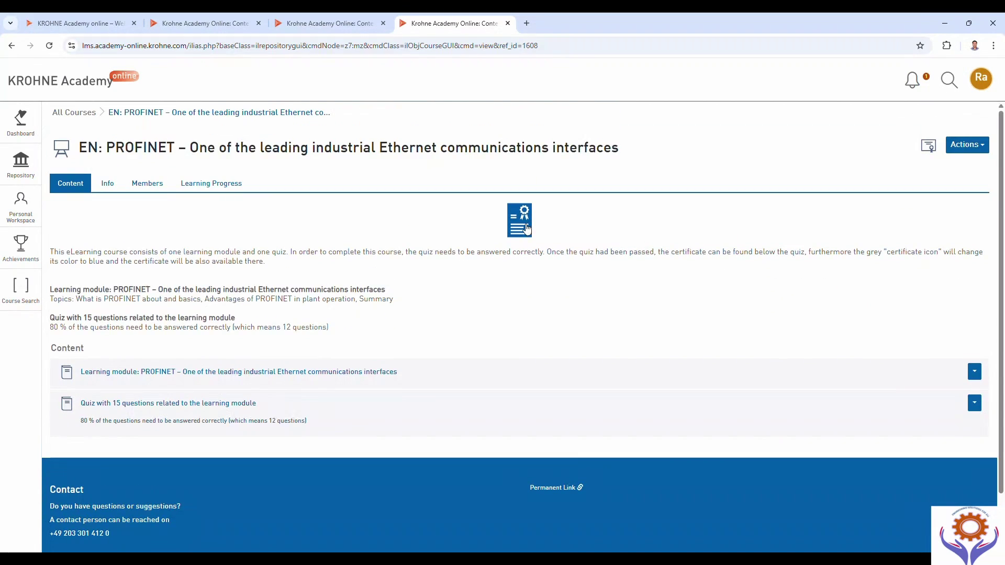
Step: Download the PROFINET course certificate as Certificate.pdf
left_click(519, 228)
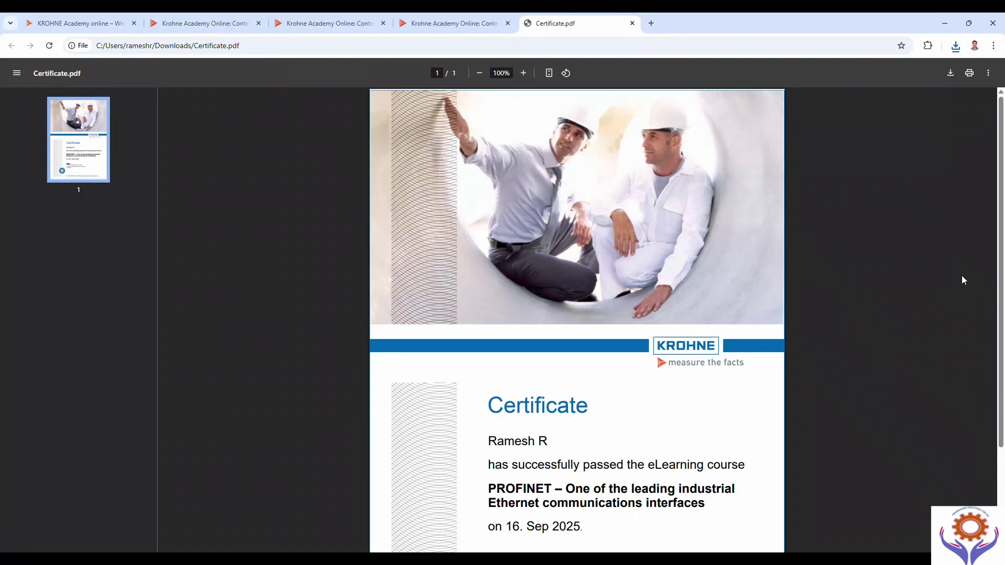
left_click_drag(999, 197, 998, 228)
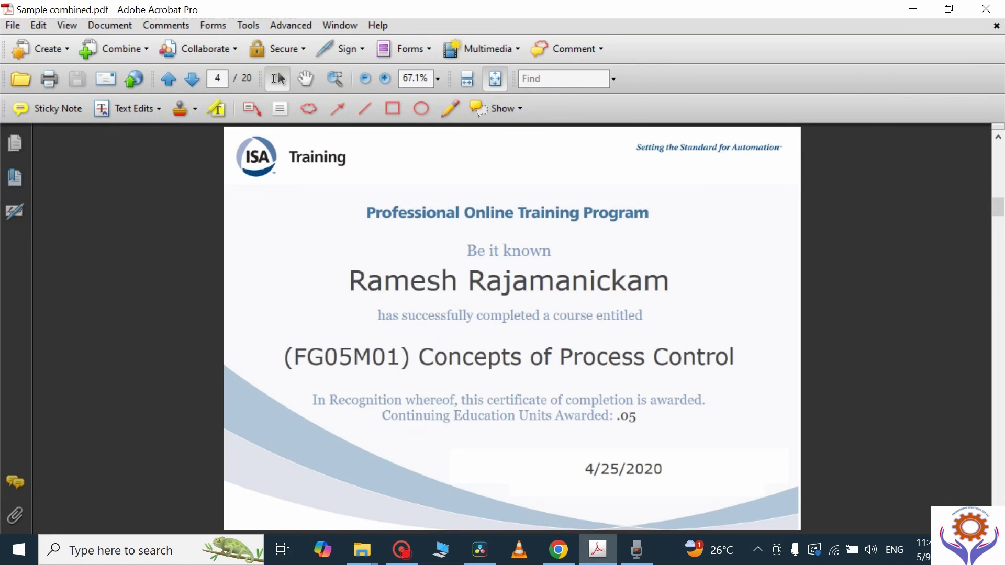
scroll(760, 291, "down", 3)
scroll(760, 291, "down", 3)
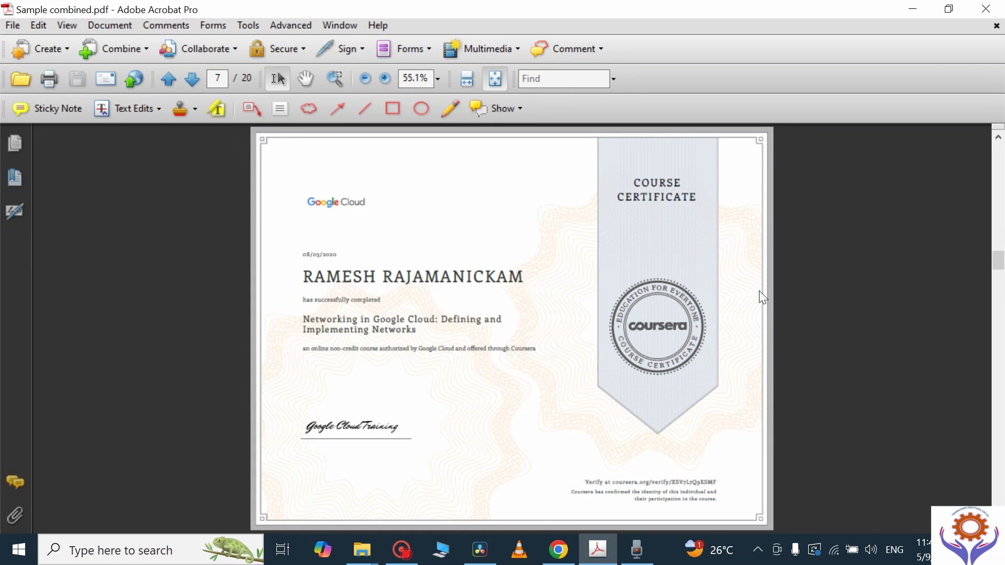
scroll(760, 291, "down", 1)
scroll(760, 290, "down", 1)
scroll(760, 290, "down", 1)
scroll(760, 291, "down", 1)
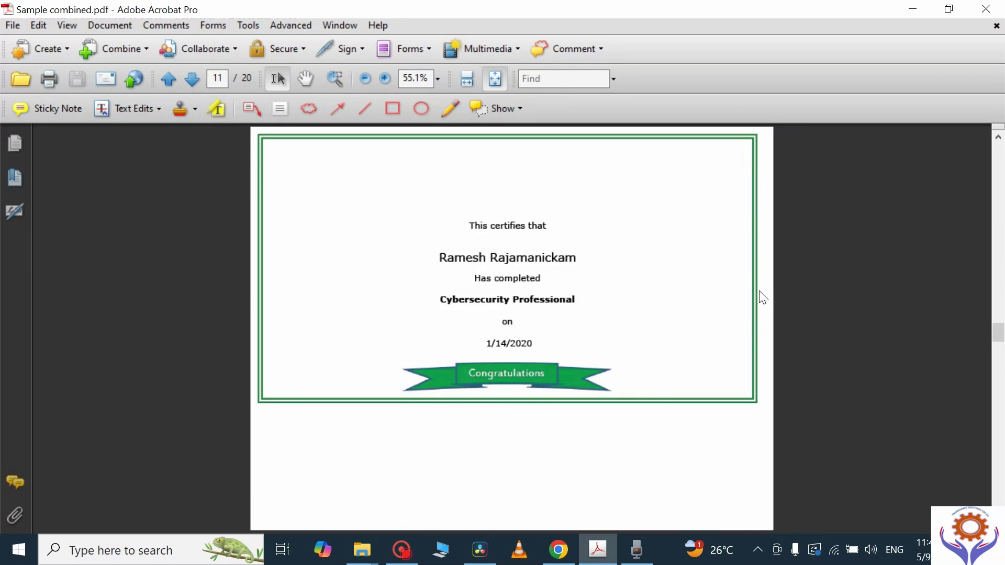
scroll(761, 297, "down", 1)
scroll(763, 297, "down", 1)
scroll(762, 297, "down", 1)
scroll(762, 297, "down", 1)
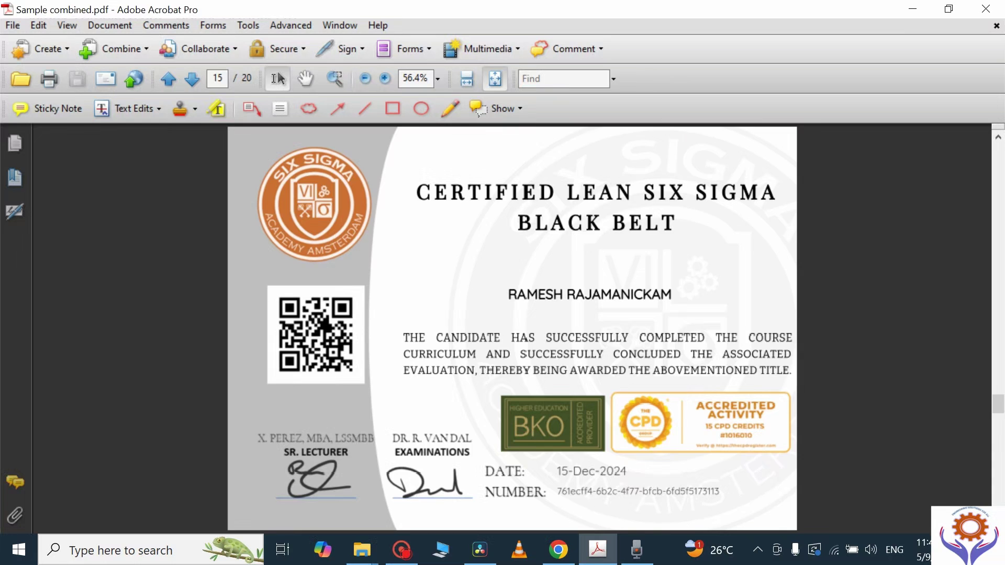
scroll(762, 297, "down", 2)
scroll(762, 297, "down", 1)
scroll(763, 297, "down", 2)
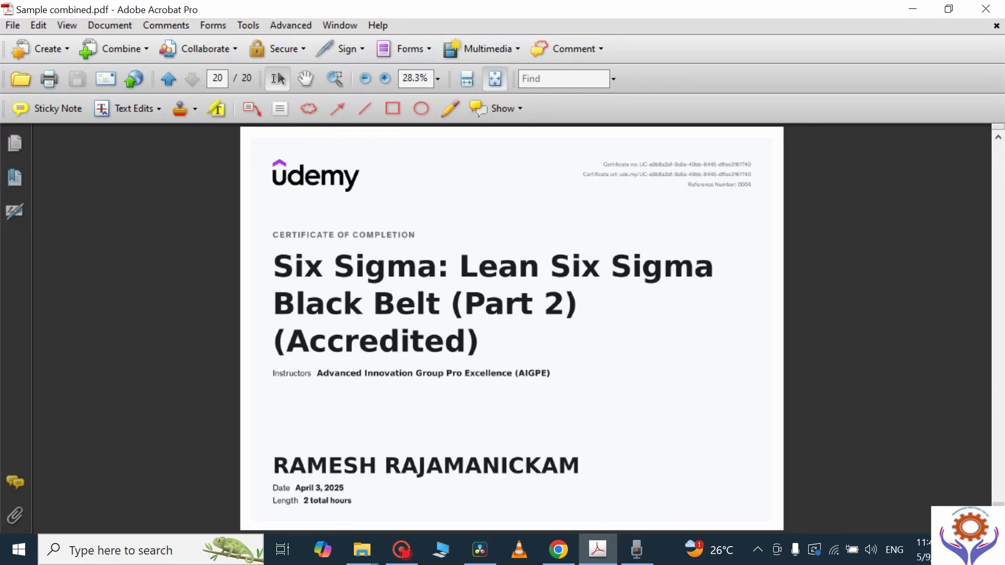